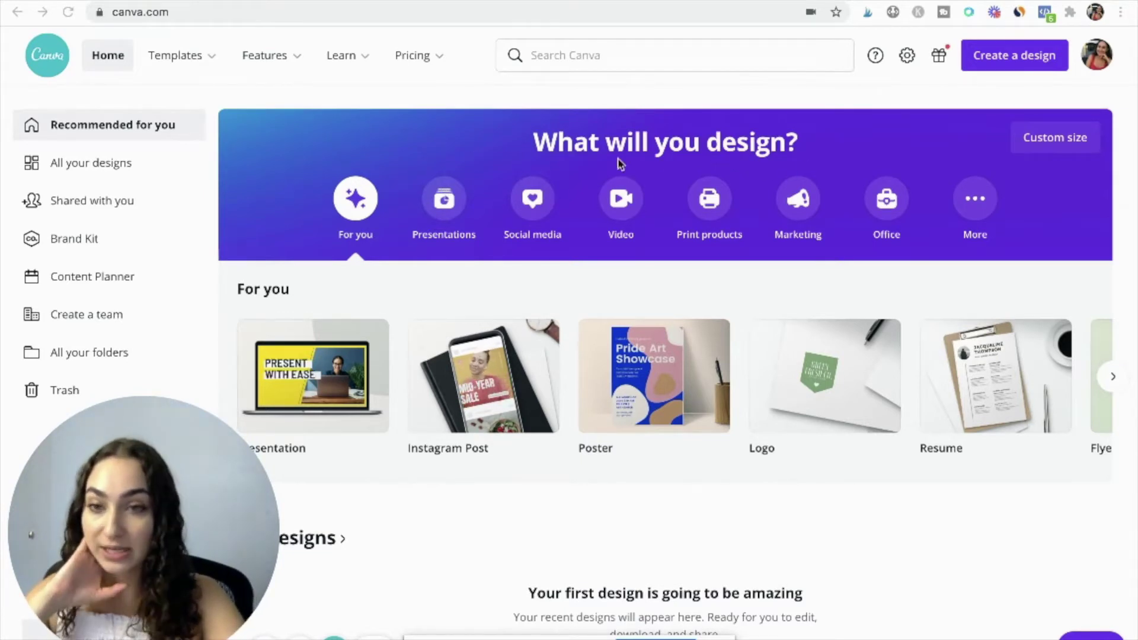
Step: Open the Create a design dropdown on the Canva home page
{"action": "scroll", "coordinate": [790, 91], "scroll_direction": "down", "scroll_amount": 1}
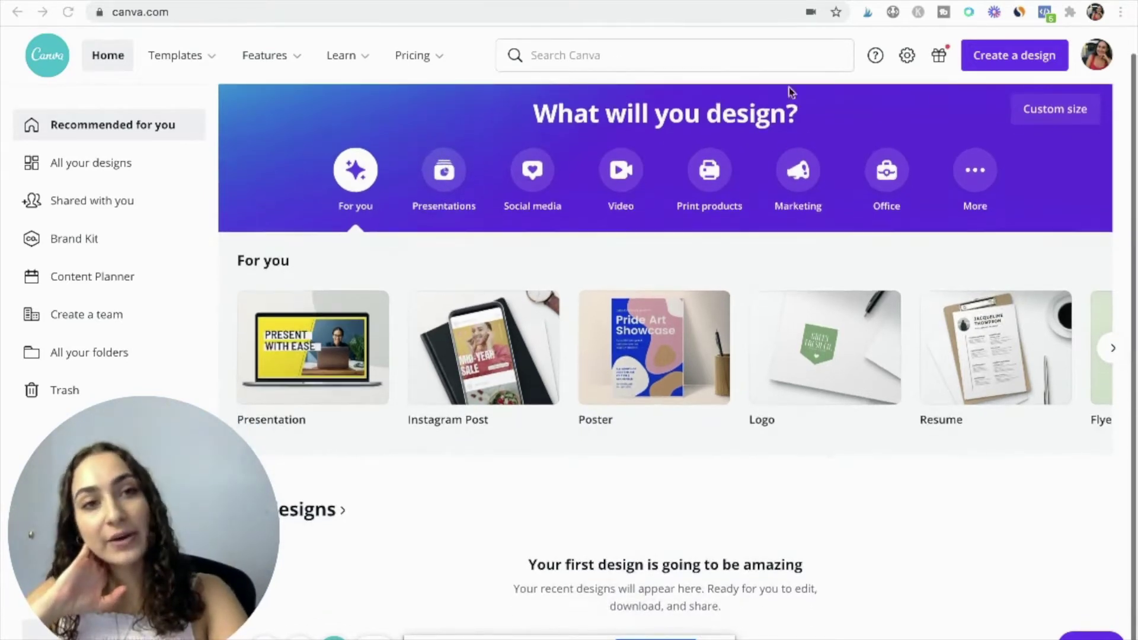
{"action": "left_click", "coordinate": [1024, 59]}
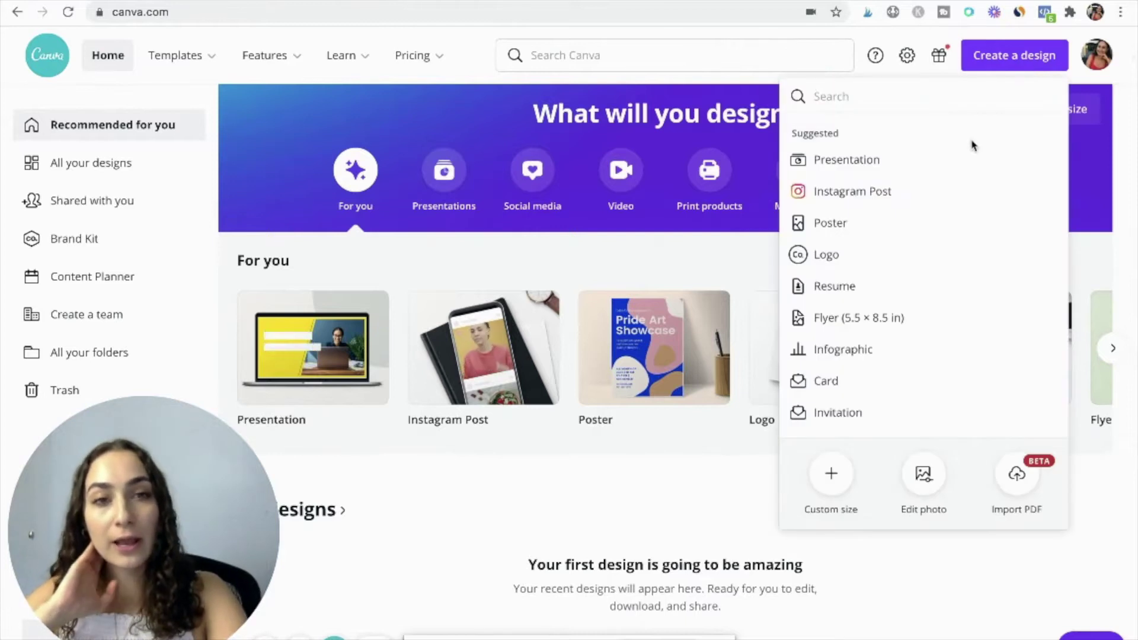
Step: Create a new custom-size design of 1000 × 1500 px
{"action": "left_click", "coordinate": [836, 487]}
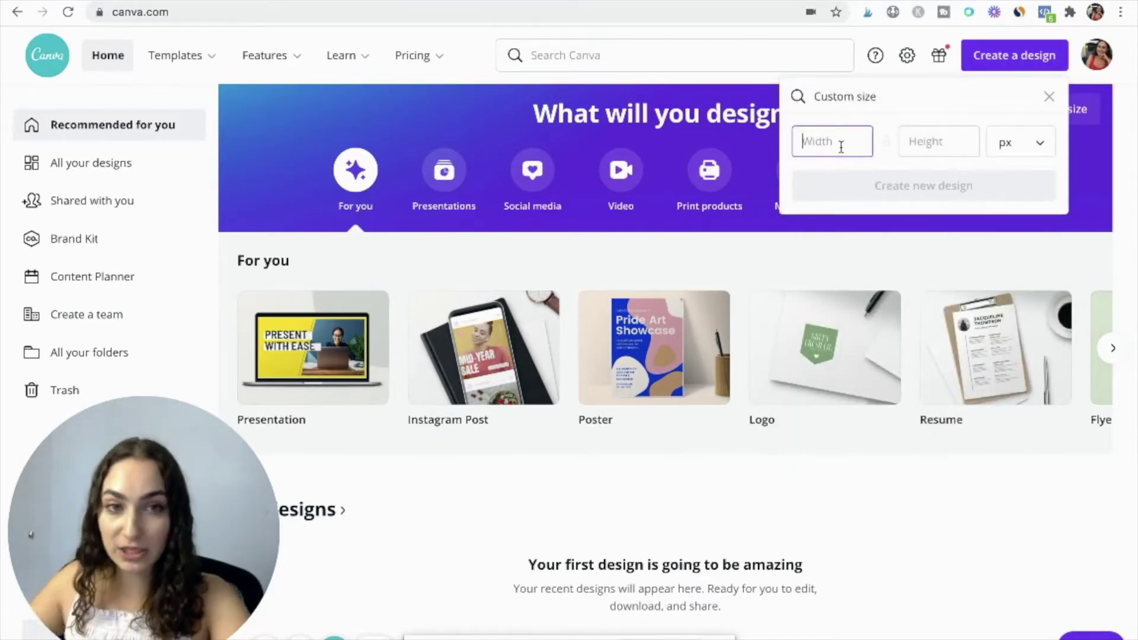
{"action": "type", "text": "1000"}
{"action": "left_click", "coordinate": [925, 143]}
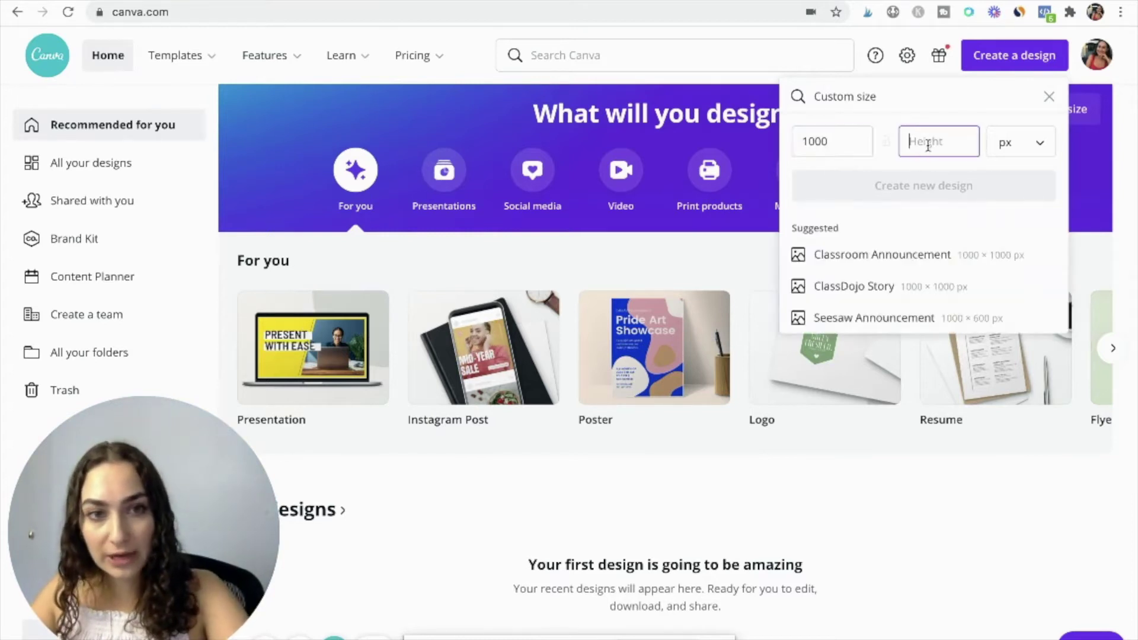
{"action": "type", "text": "1500"}
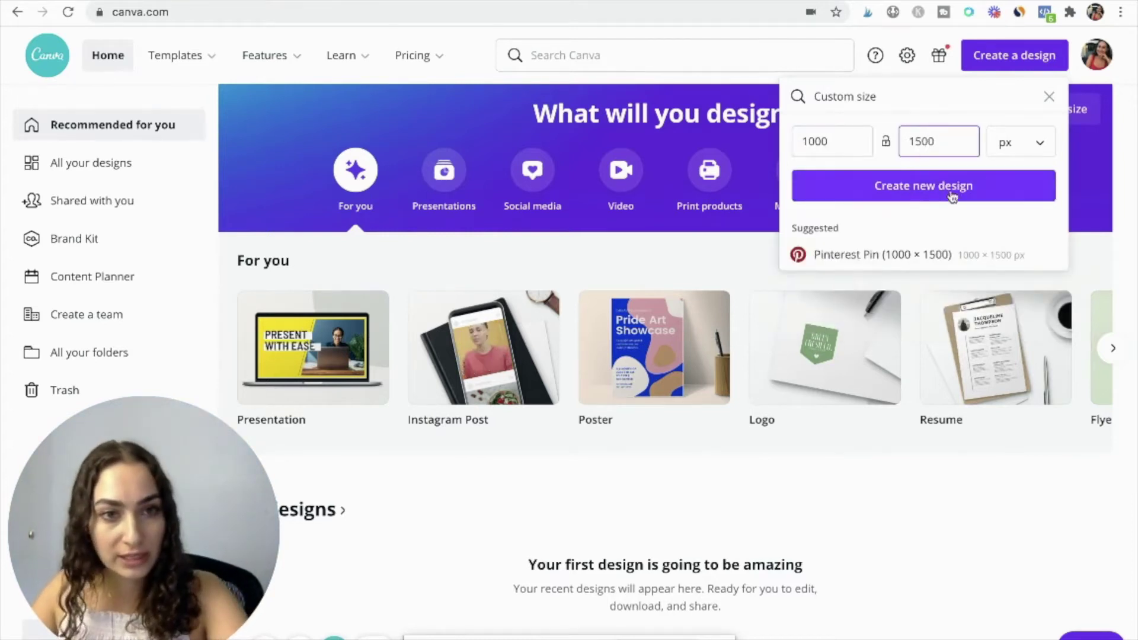
{"action": "left_click", "coordinate": [902, 180]}
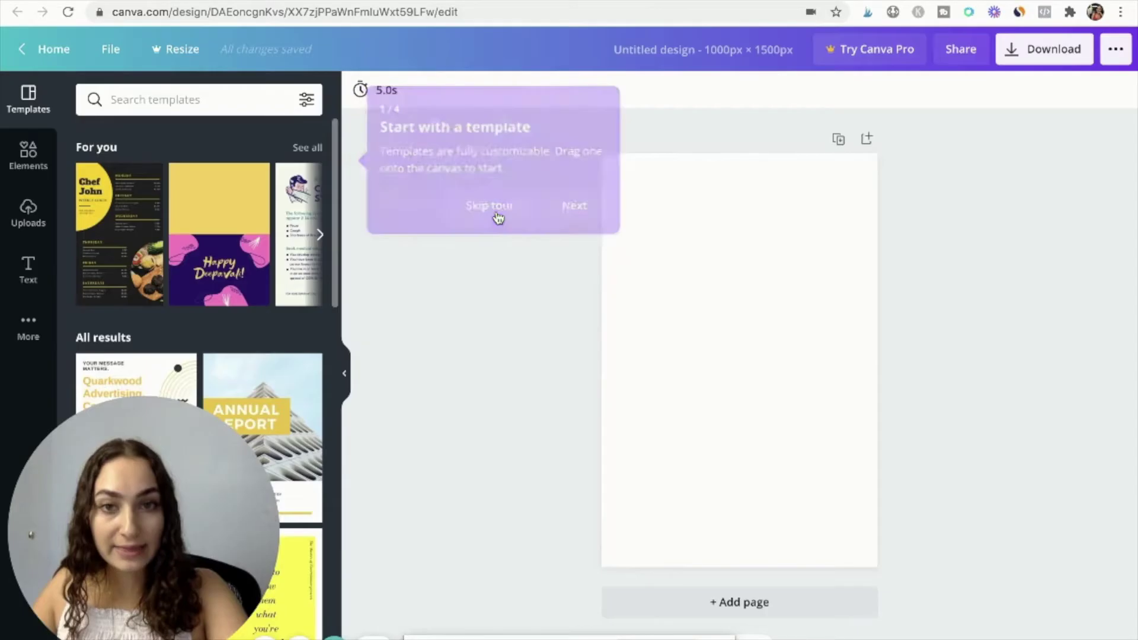
Step: Apply the Green Beige Modern Minimalist template and select its BE ONE WITH NATURE heading
{"action": "left_click", "coordinate": [497, 215]}
{"action": "scroll", "coordinate": [124, 260], "scroll_direction": "down", "scroll_amount": 10}
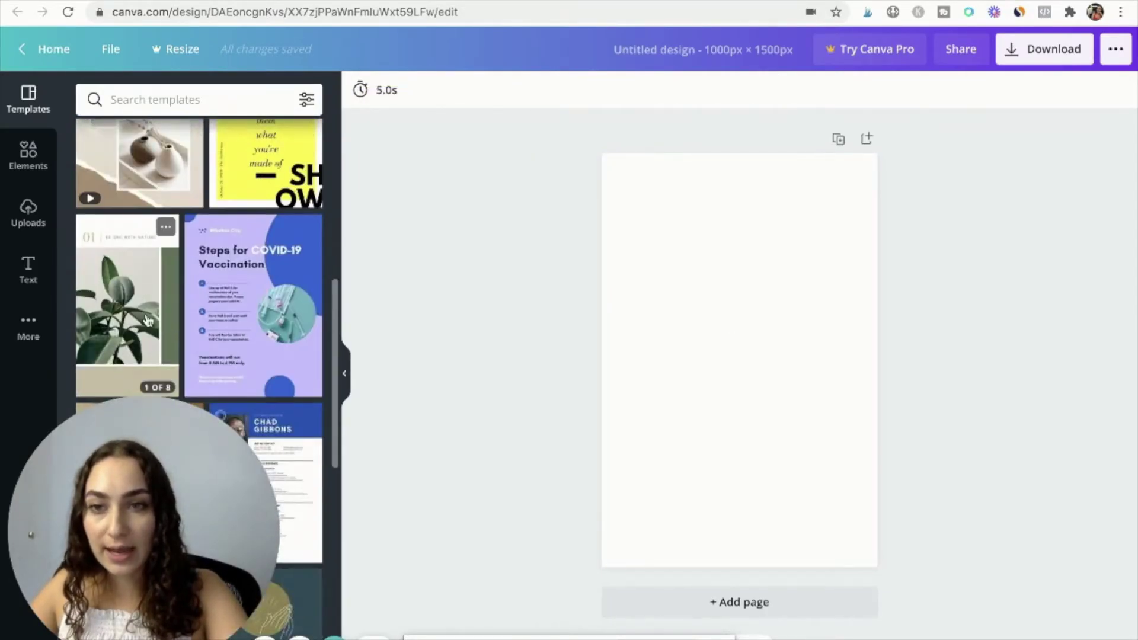
{"action": "left_click", "coordinate": [149, 320]}
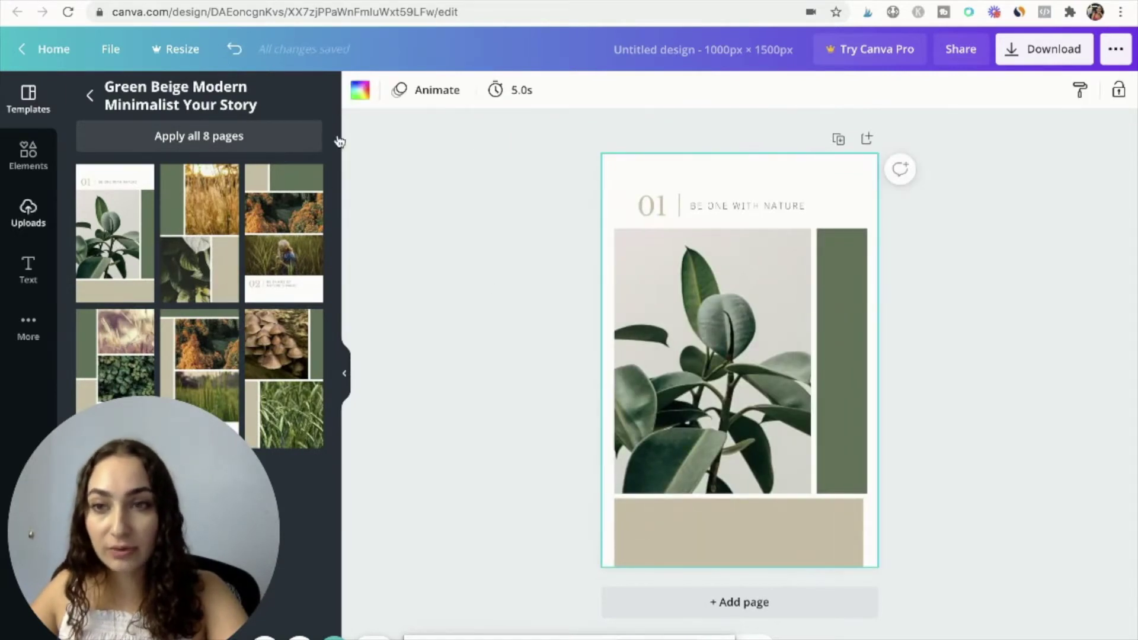
{"action": "left_click", "coordinate": [719, 207]}
{"action": "left_click", "coordinate": [719, 206]}
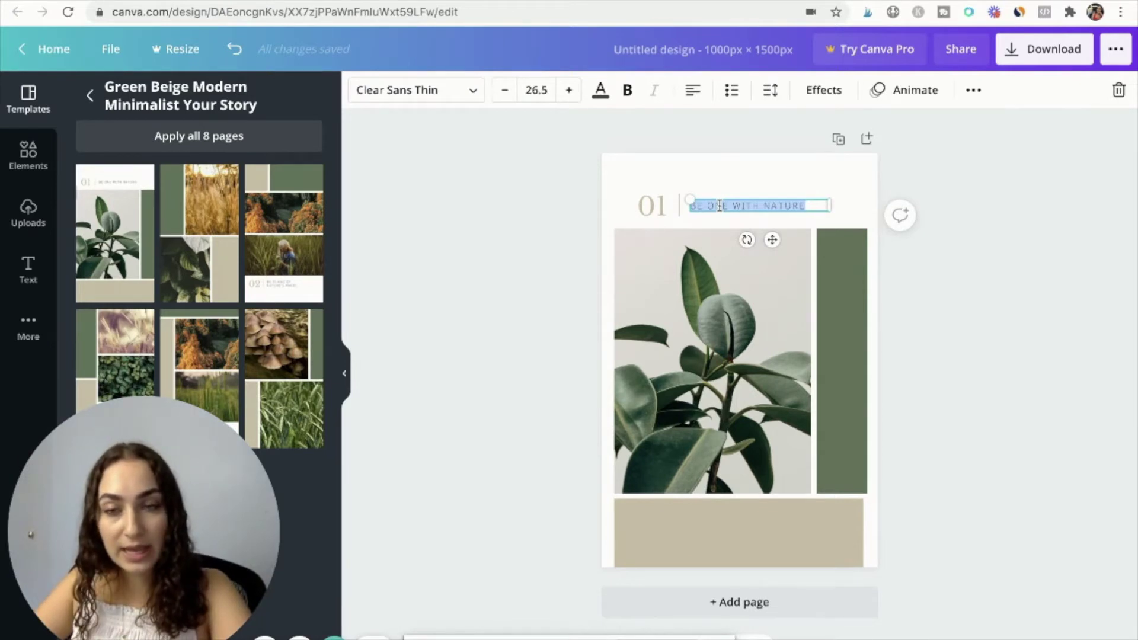
Step: Replace the heading with 'how to style a dress' and upload the woman-on-steps photo
{"action": "key", "text": "BackSpace"}
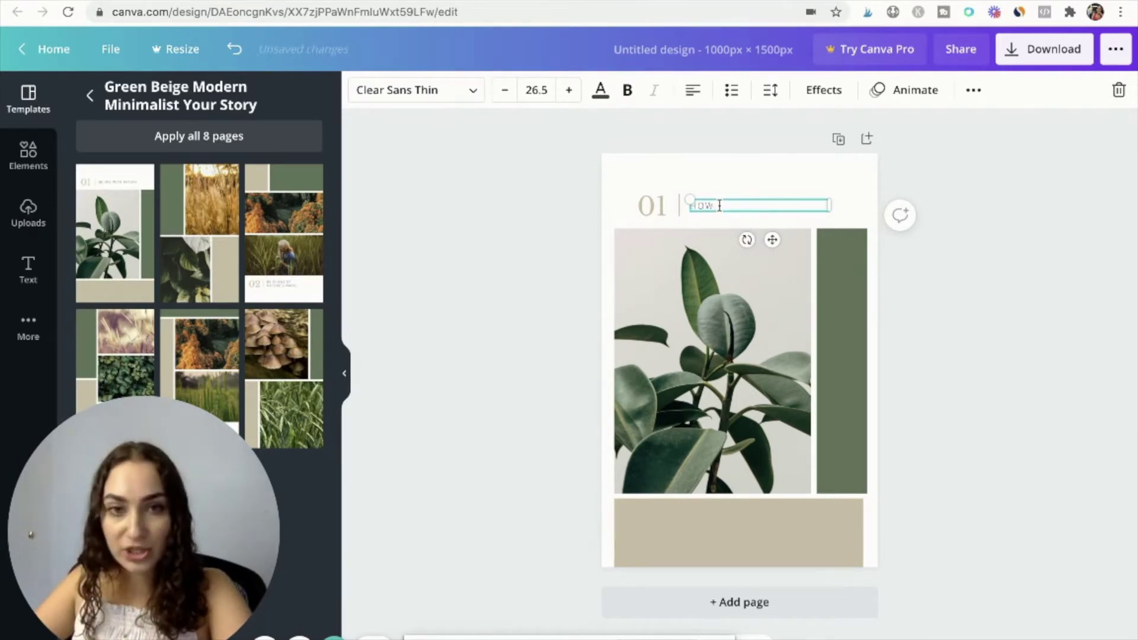
{"action": "type", "text": "how to style a dress"}
{"action": "left_click", "coordinate": [28, 214]}
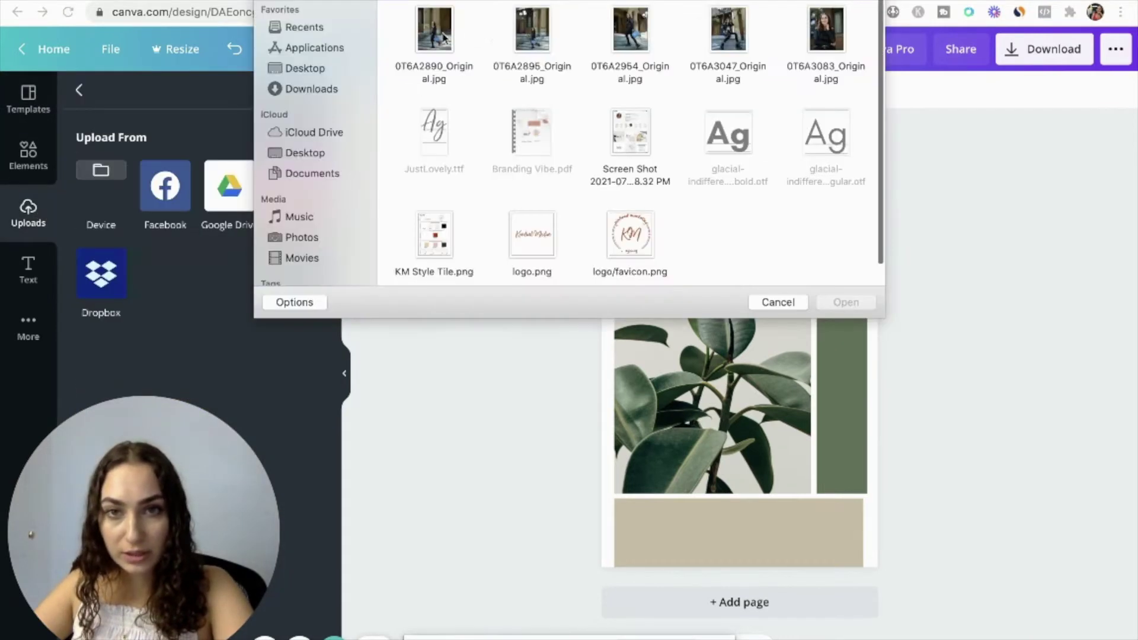
{"action": "double_click", "coordinate": [443, 37]}
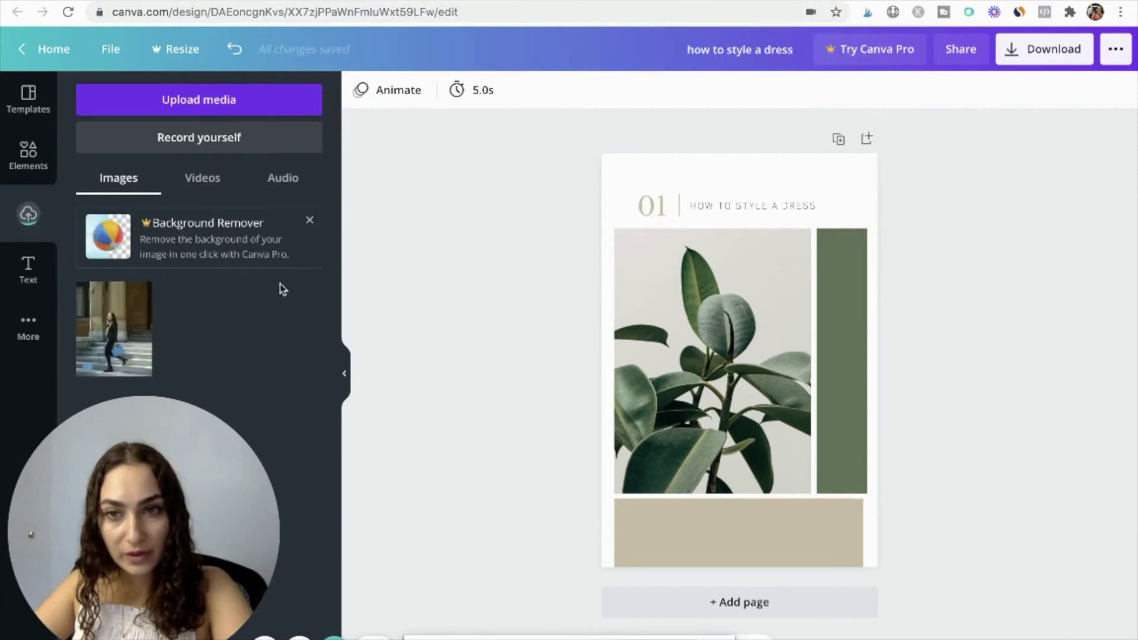
Step: Change DRESS to 'leather' in the heading and place the uploaded photo in the plant's frame
{"action": "left_click", "coordinate": [801, 206]}
{"action": "double_click", "coordinate": [797, 205]}
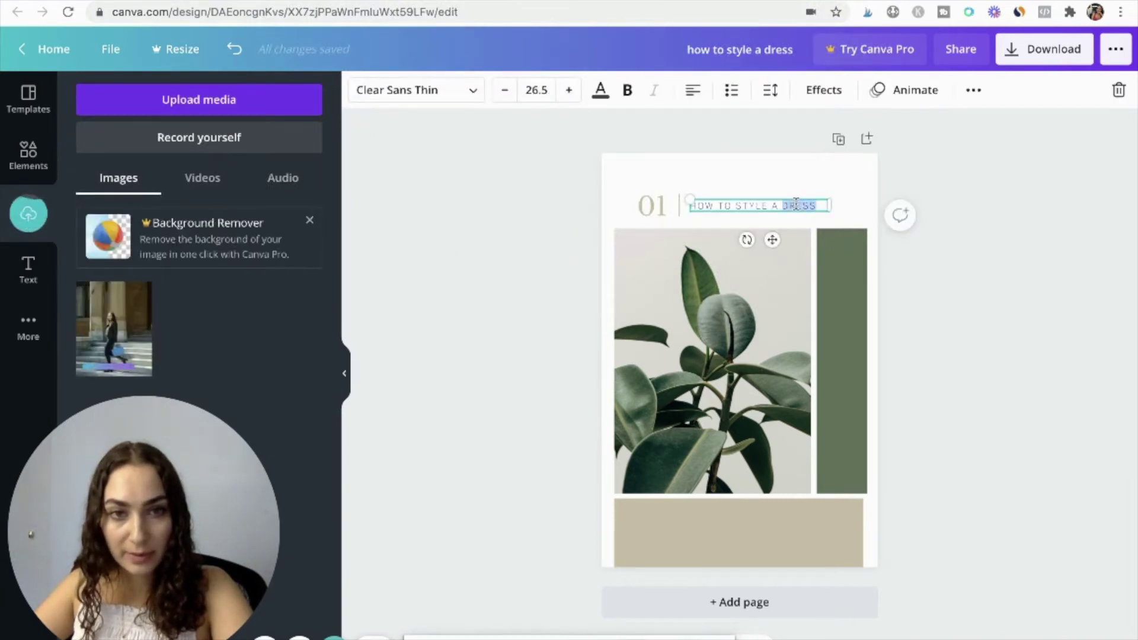
{"action": "type", "text": "leathe"}
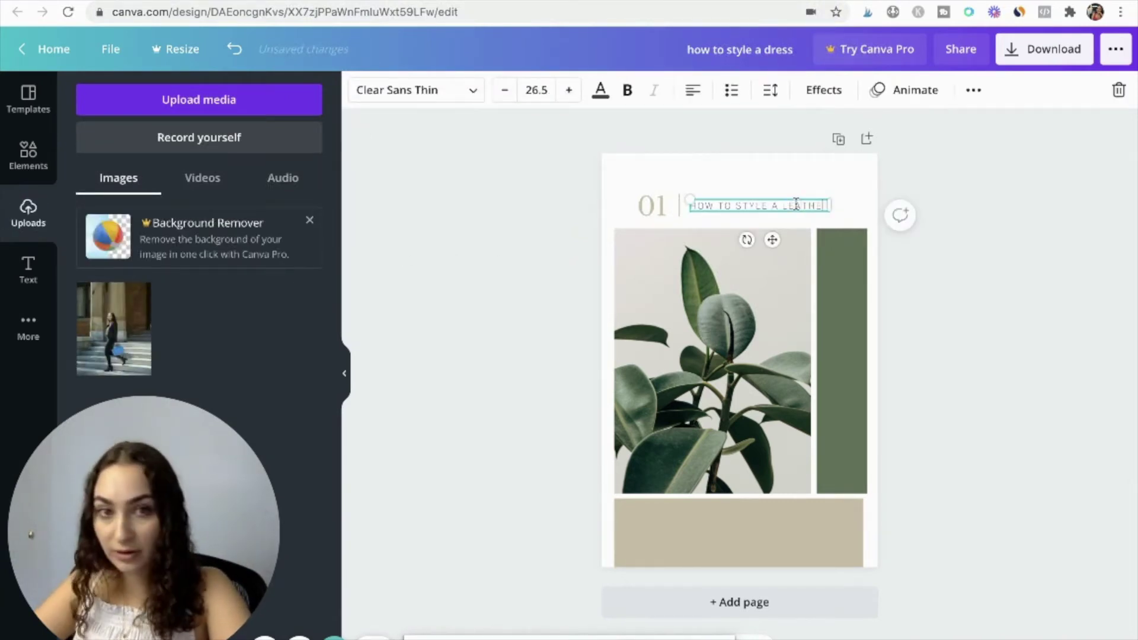
{"action": "type", "text": "r"}
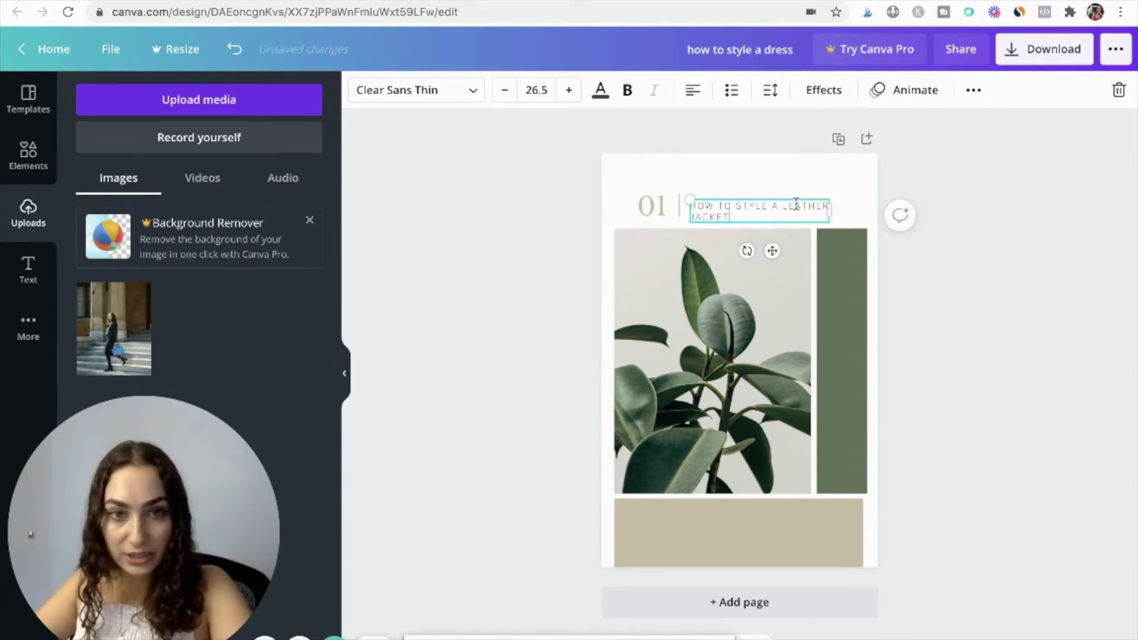
{"action": "left_click", "coordinate": [549, 268]}
{"action": "left_click_drag", "start_coordinate": [114, 329], "coordinate": [711, 339]}
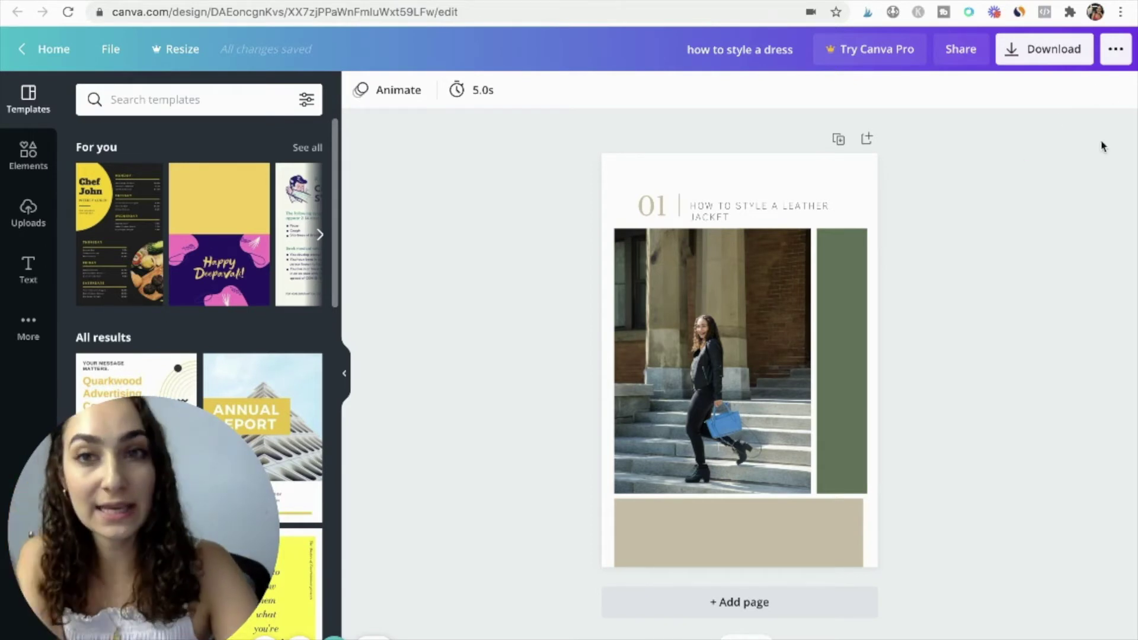
Step: Choose Pinterest as the share destination and pick the Pinterest Marketing 101 board
{"action": "left_click", "coordinate": [1117, 49]}
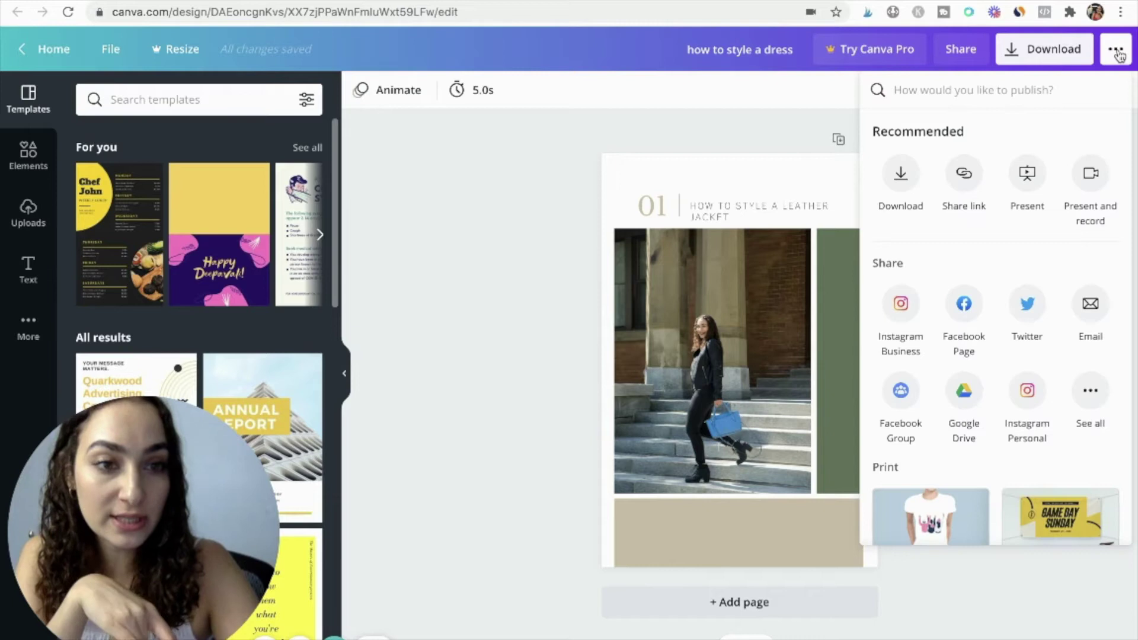
{"action": "left_click", "coordinate": [1096, 395]}
{"action": "left_click", "coordinate": [1028, 474]}
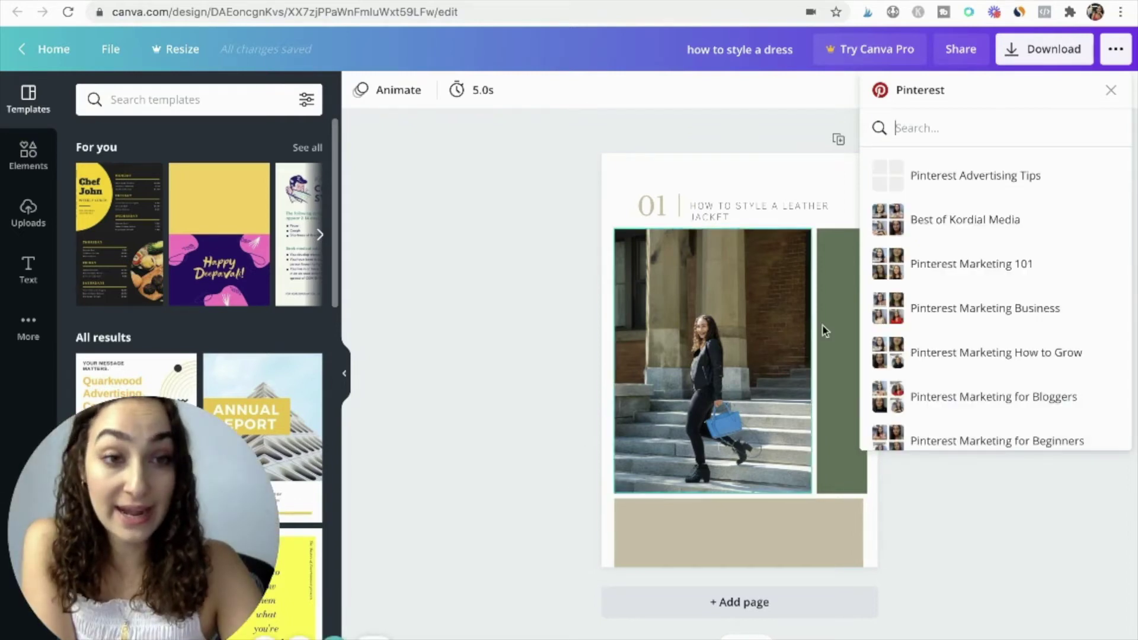
{"action": "left_click", "coordinate": [978, 269]}
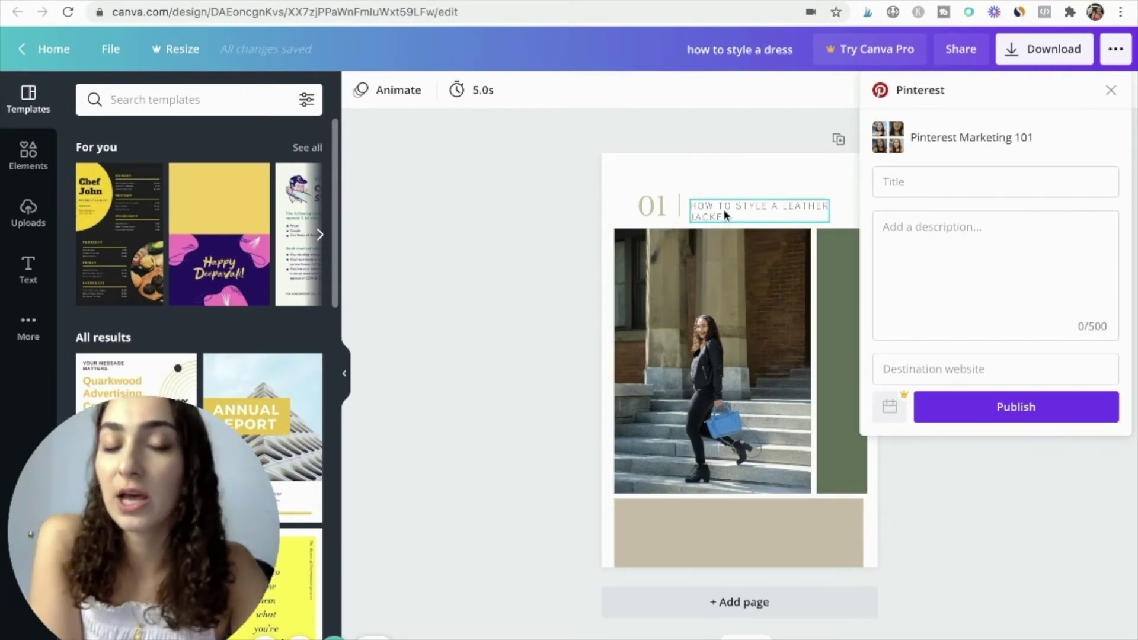
Step: Enter 'Hoe to Style a Leather Jacket' as the pin title, fixing typos along the way
{"action": "left_click", "coordinate": [930, 181]}
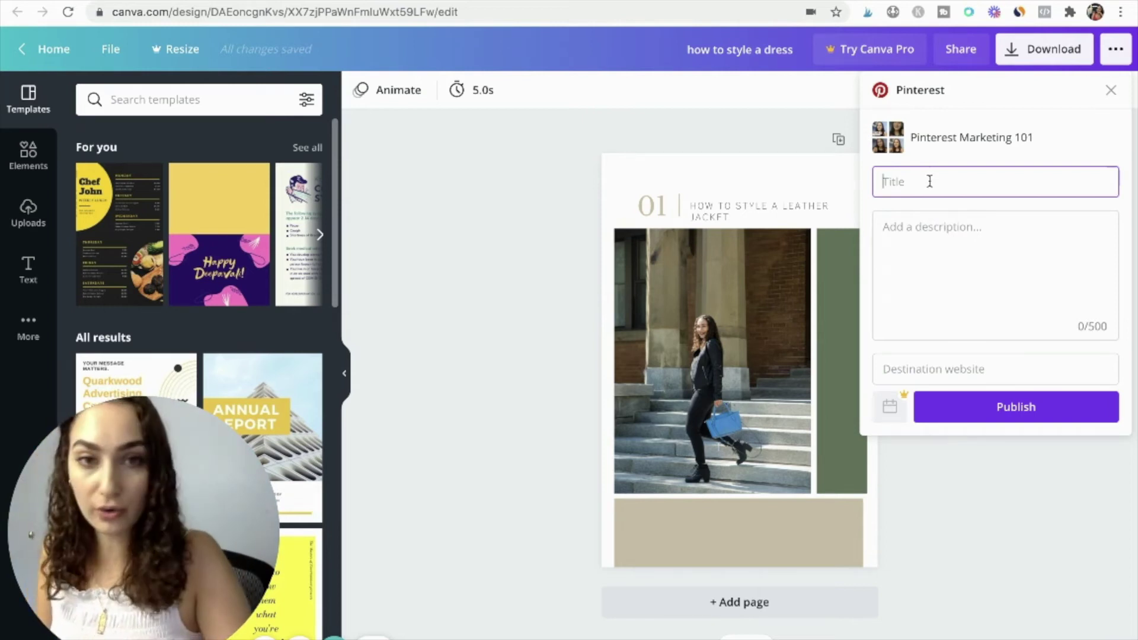
{"action": "type", "text": "Hoe to Style."}
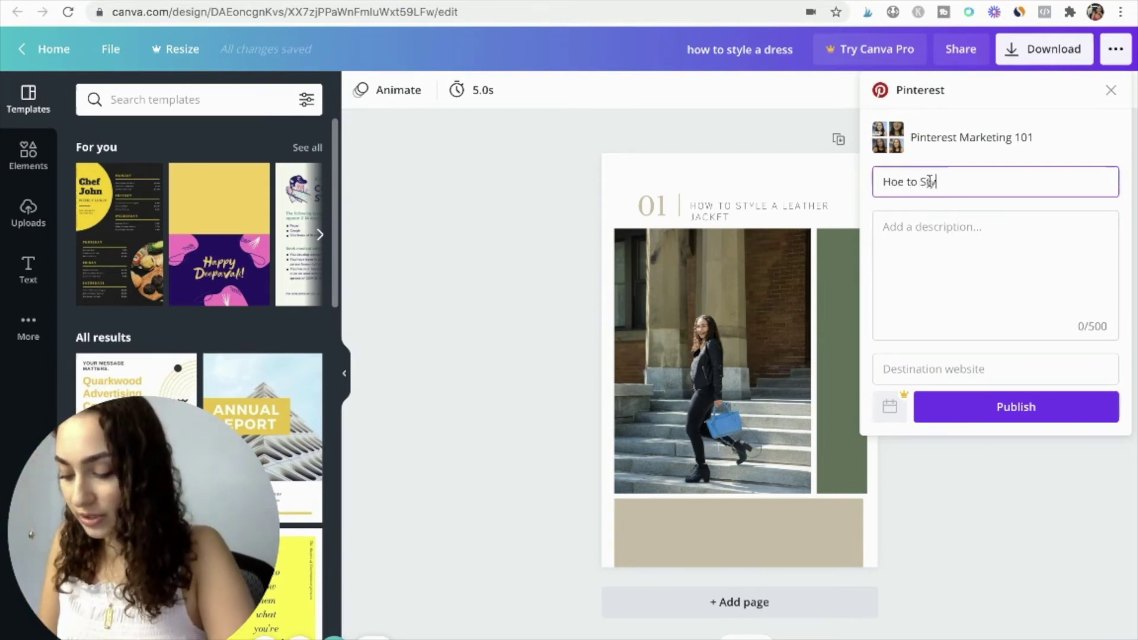
{"action": "key", "text": "BackSpace"}
{"action": "key", "text": "BackSpace"}
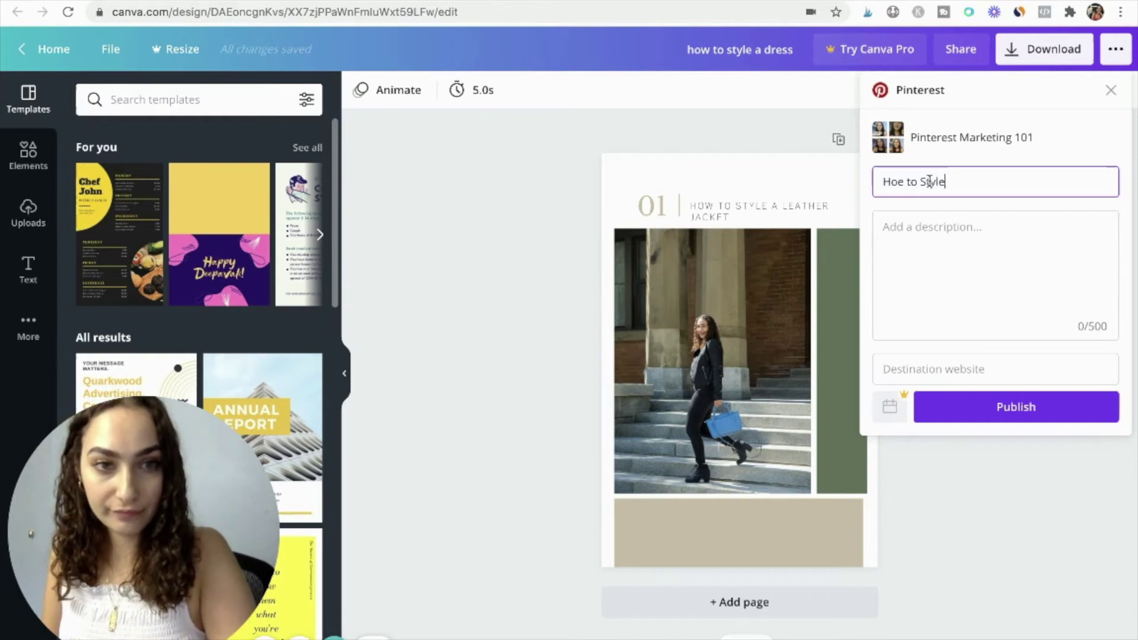
{"action": "type", "text": "a Leather Jacs"}
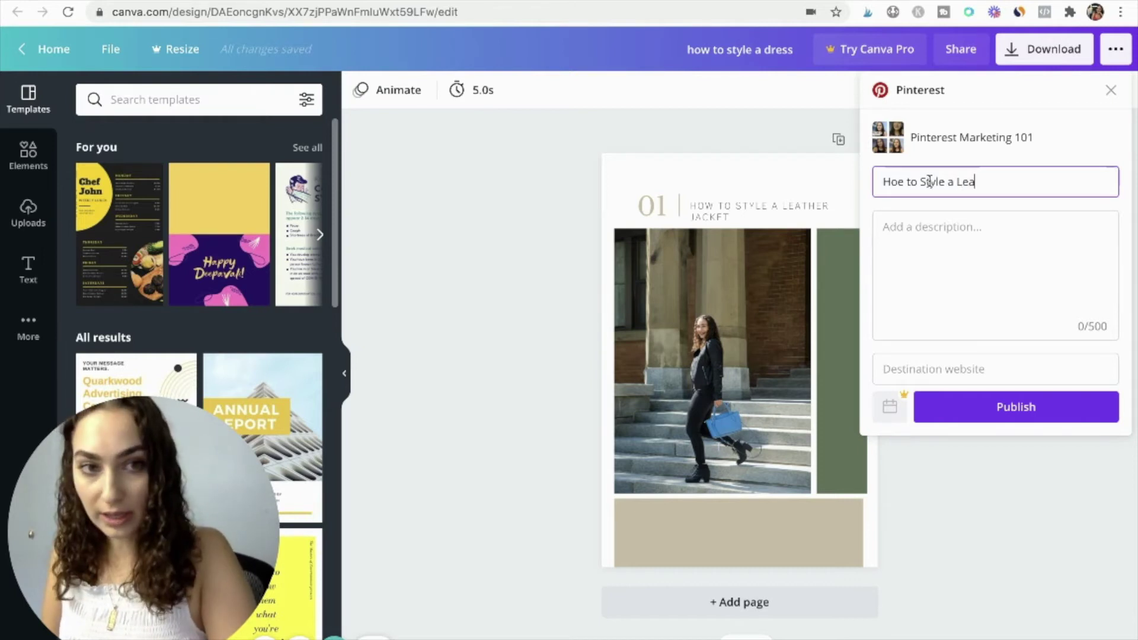
{"action": "key", "text": "BackSpace"}
{"action": "key", "text": "BackSpace"}
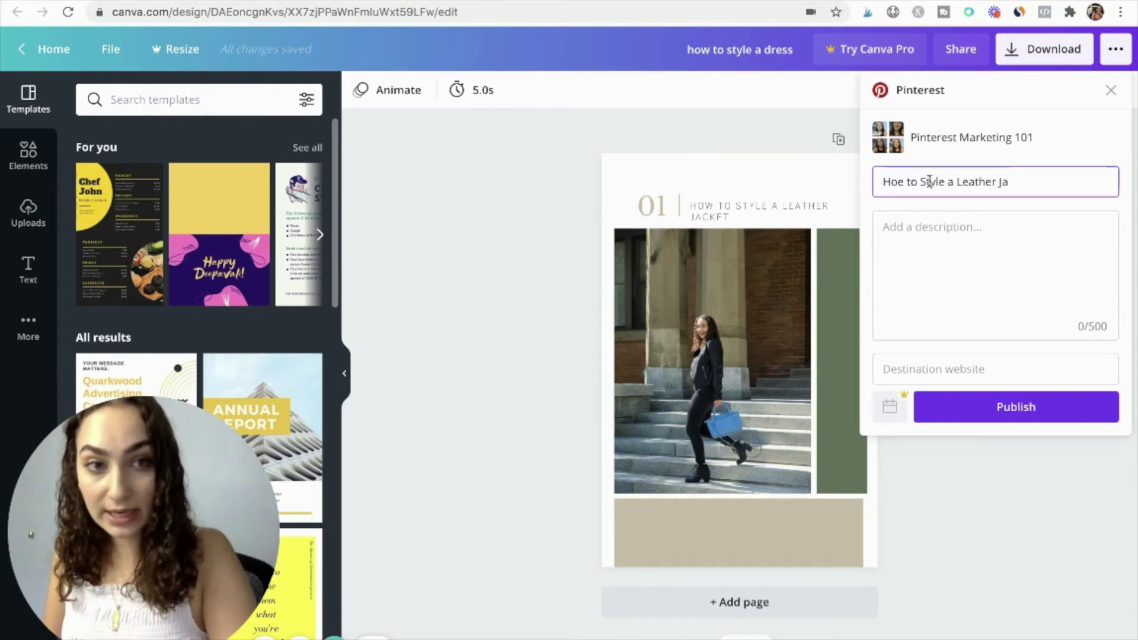
{"action": "type", "text": "k"}
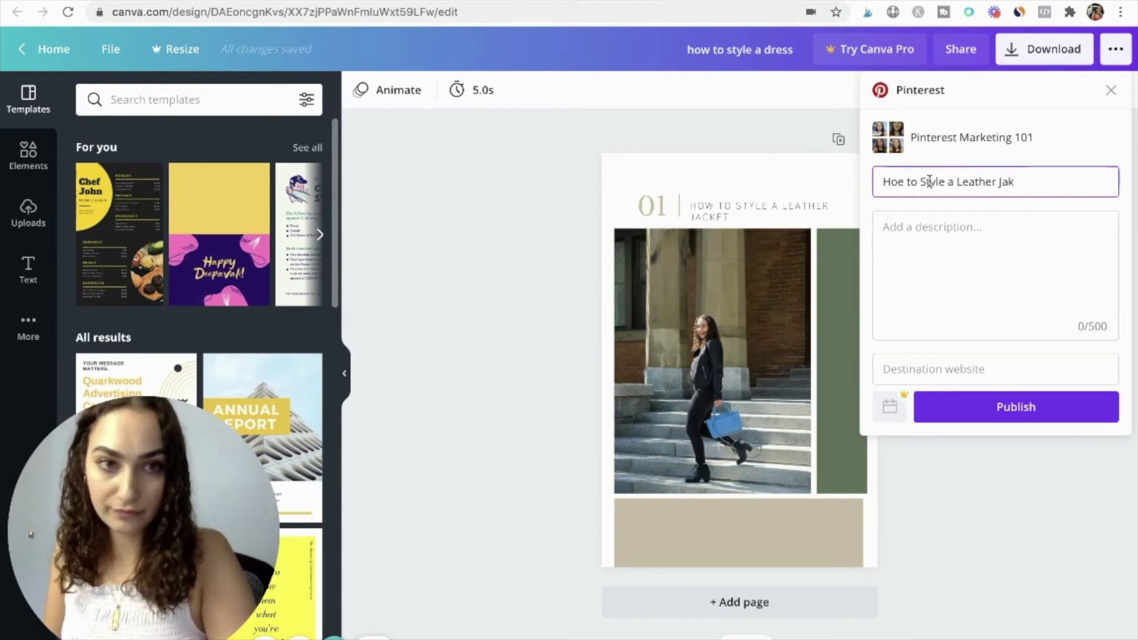
{"action": "key", "text": "BackSpace"}
{"action": "type", "text": "ck"}
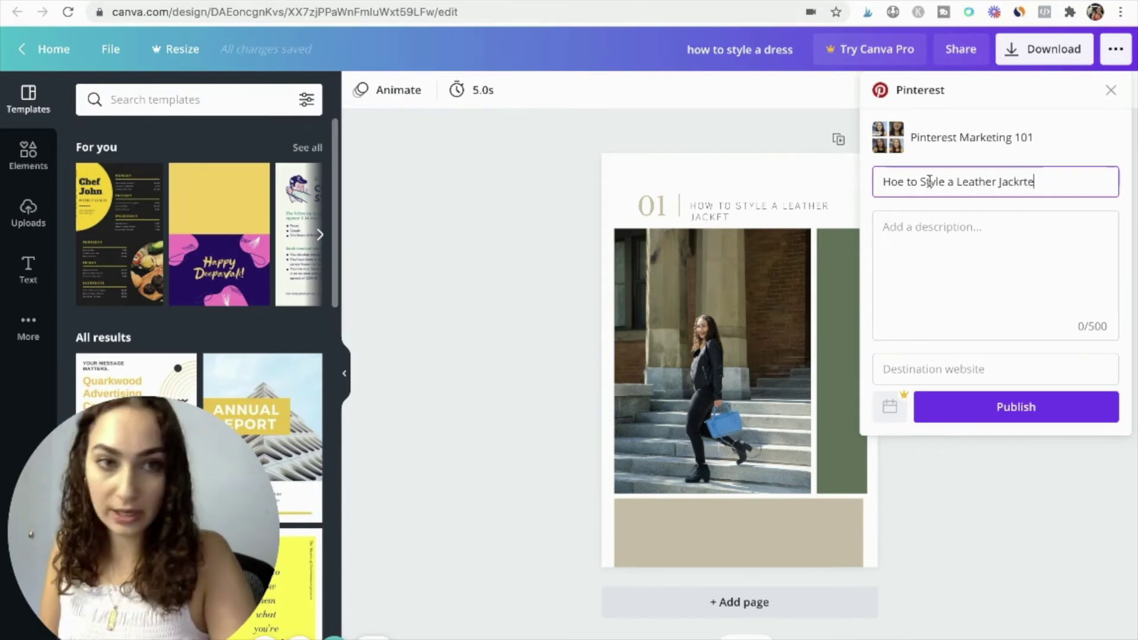
{"action": "type", "text": "et"}
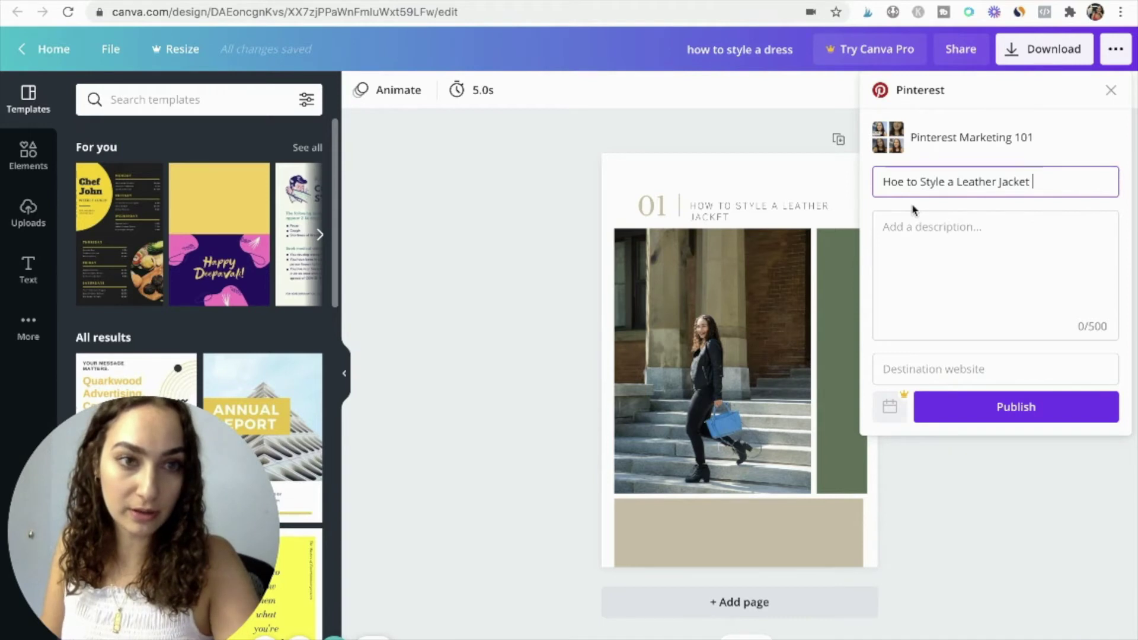
{"action": "left_click", "coordinate": [916, 260]}
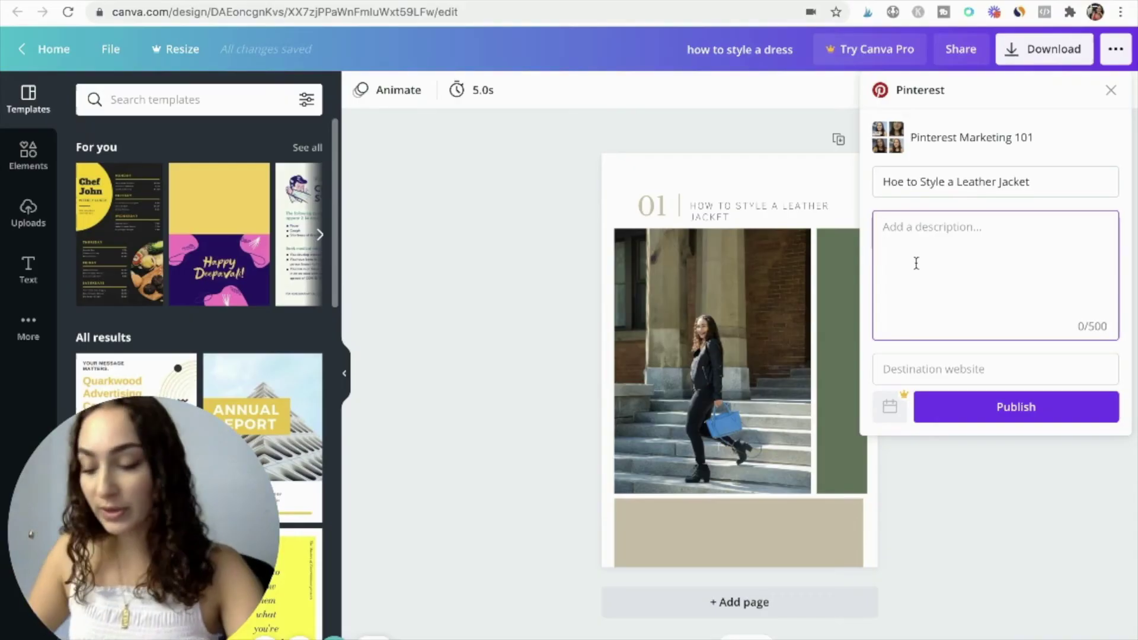
Step: Give the pin the description 'template' and destination website llegace.com
{"action": "type", "text": "template"}
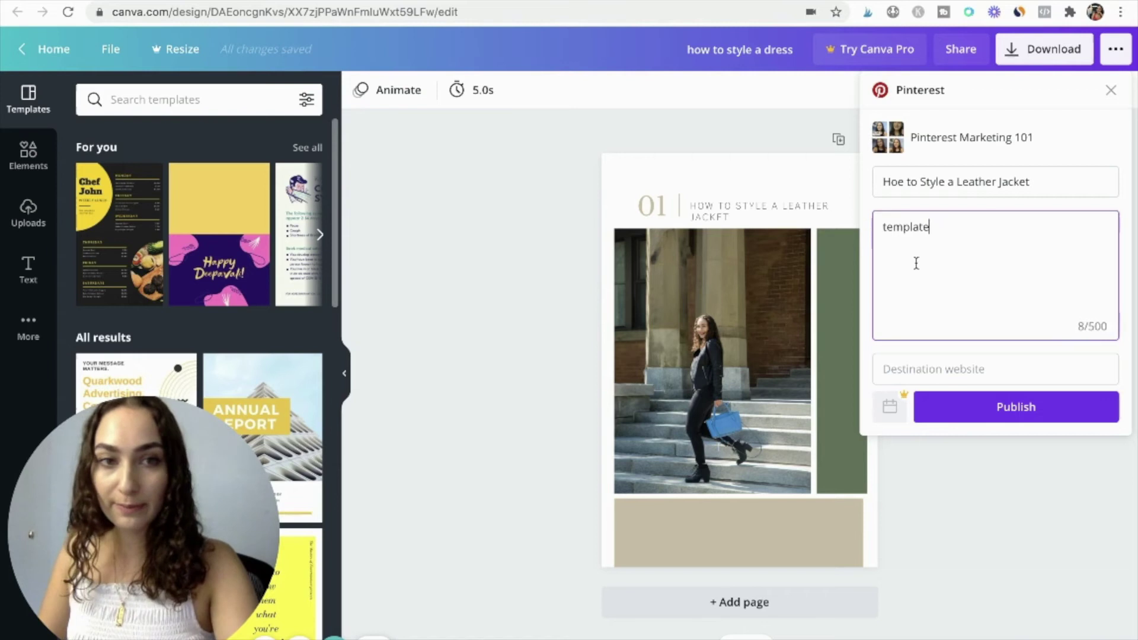
{"action": "left_click", "coordinate": [940, 368]}
{"action": "type", "text": "lll"}
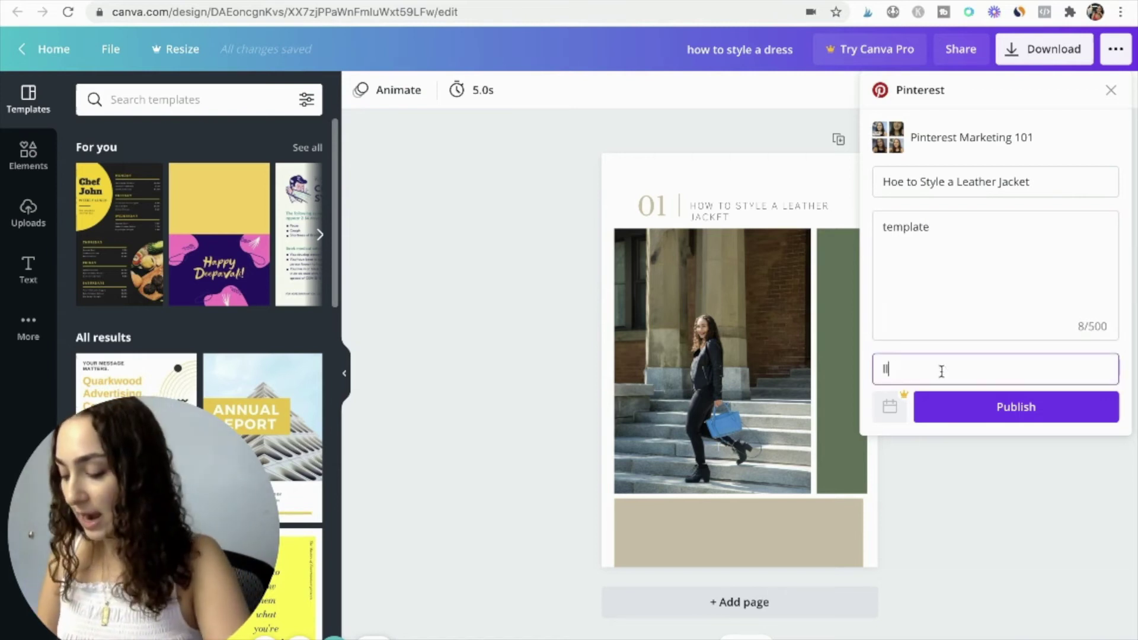
{"action": "type", "text": "egace.com"}
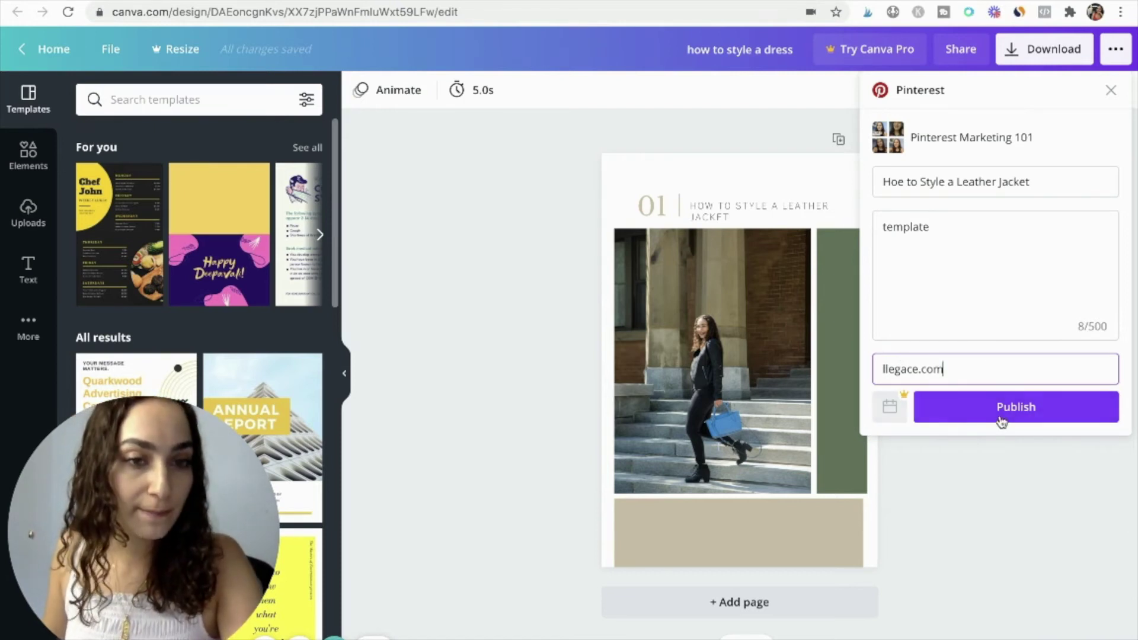
Step: Publish the pin to Pinterest and view the live post
{"action": "left_click", "coordinate": [1019, 420]}
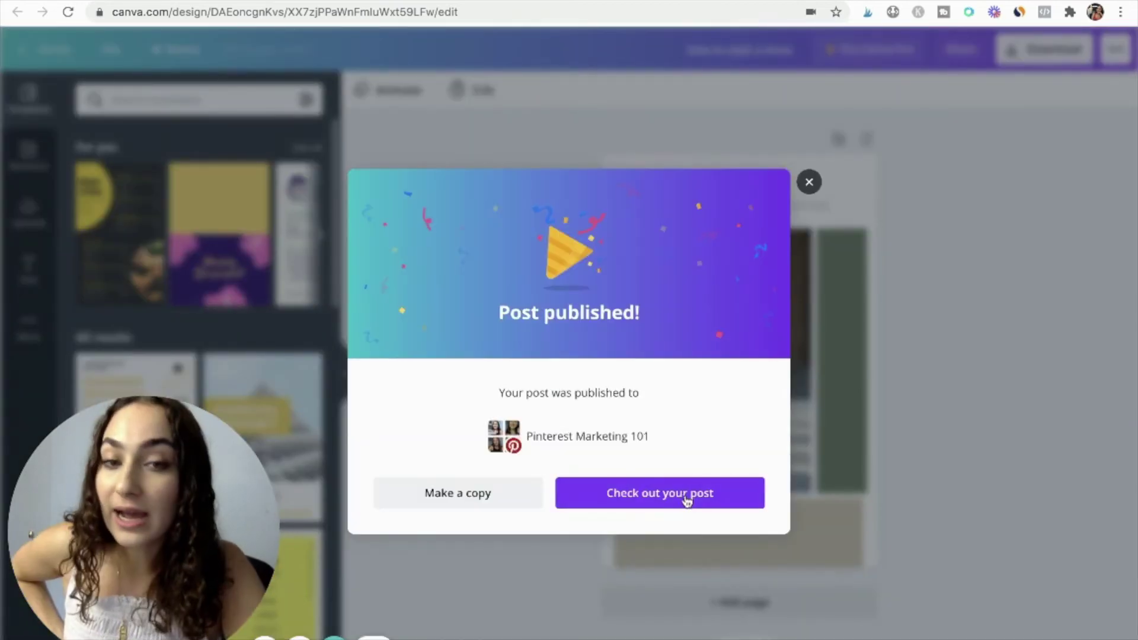
{"action": "left_click", "coordinate": [686, 501]}
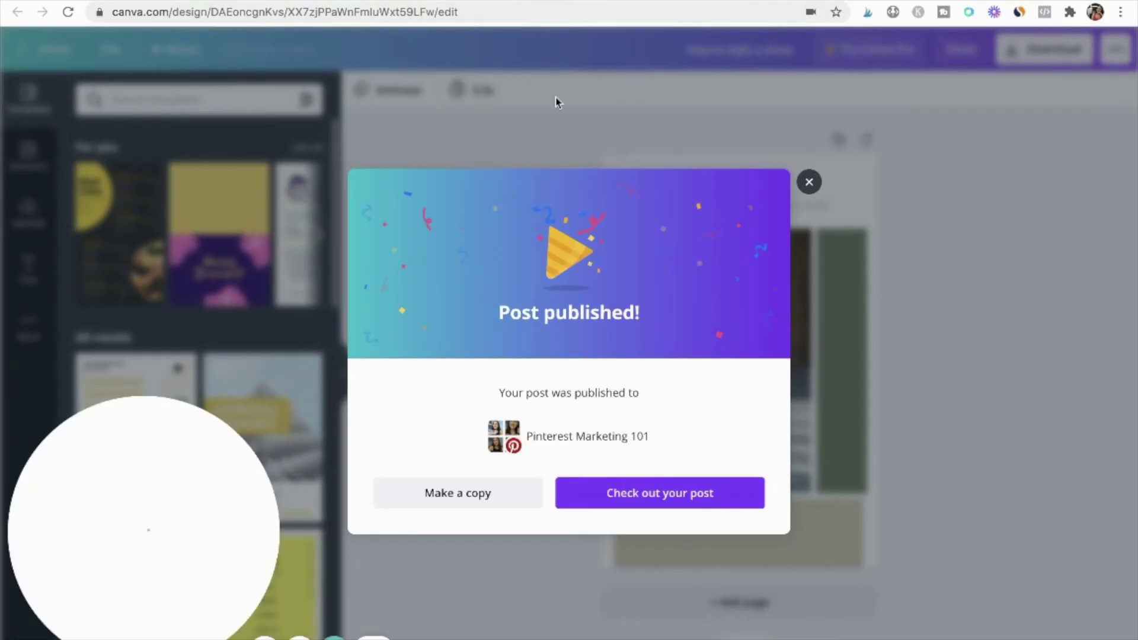
{"action": "left_click", "coordinate": [589, 113]}
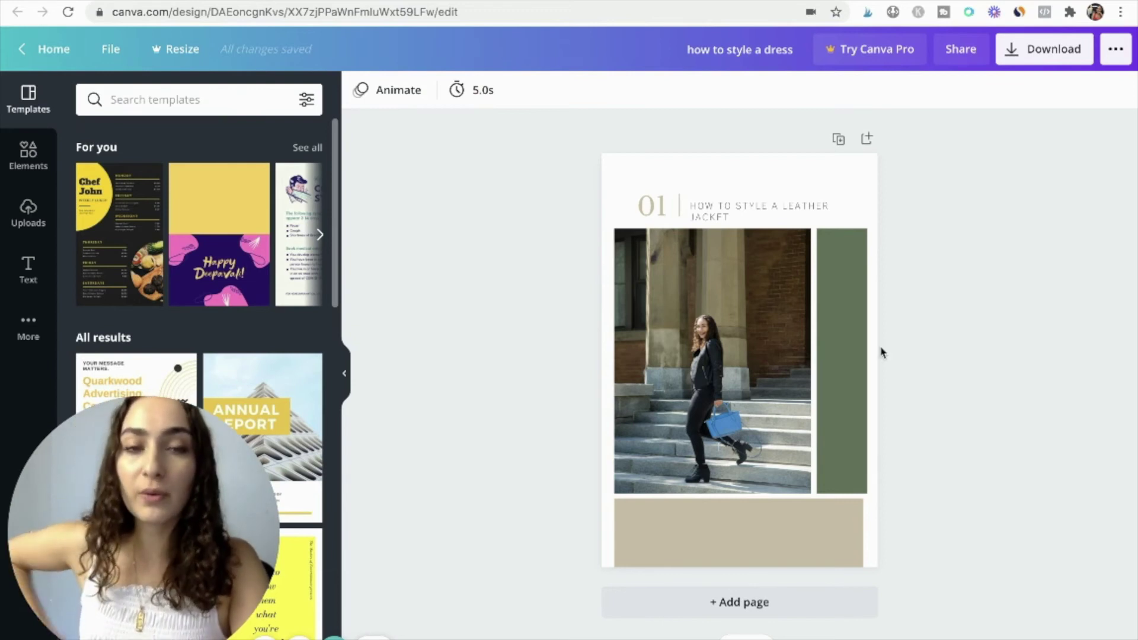
Step: Add two blank pages after the pin design and scroll through pages 1–3
{"action": "left_click", "coordinate": [739, 602]}
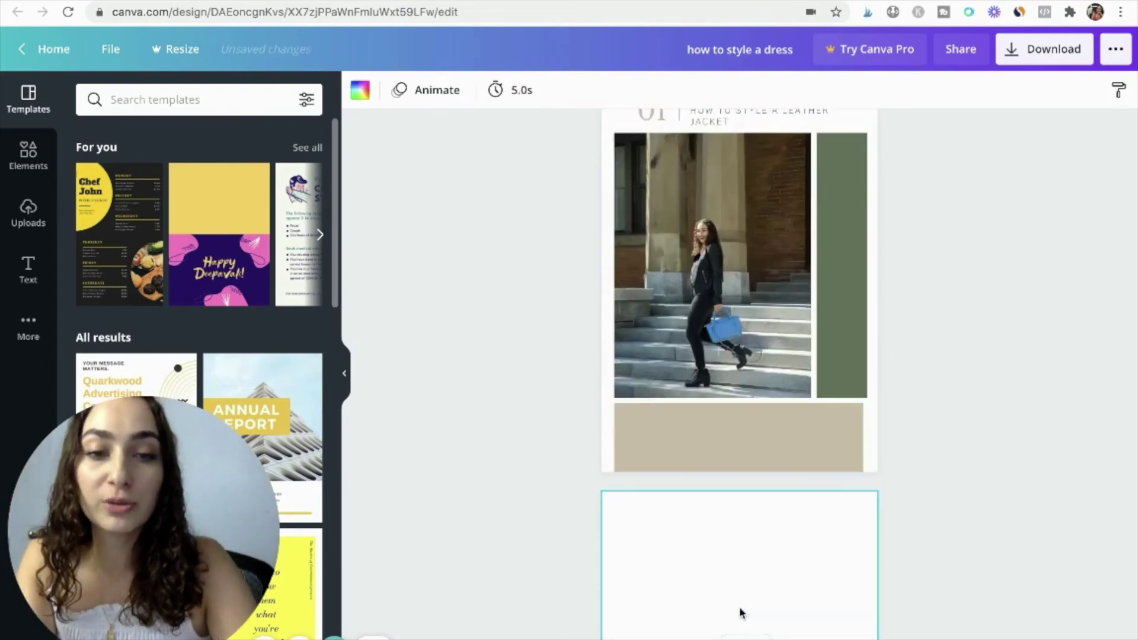
{"action": "left_click", "coordinate": [739, 621]}
{"action": "scroll", "coordinate": [737, 330], "scroll_direction": "up", "scroll_amount": 8}
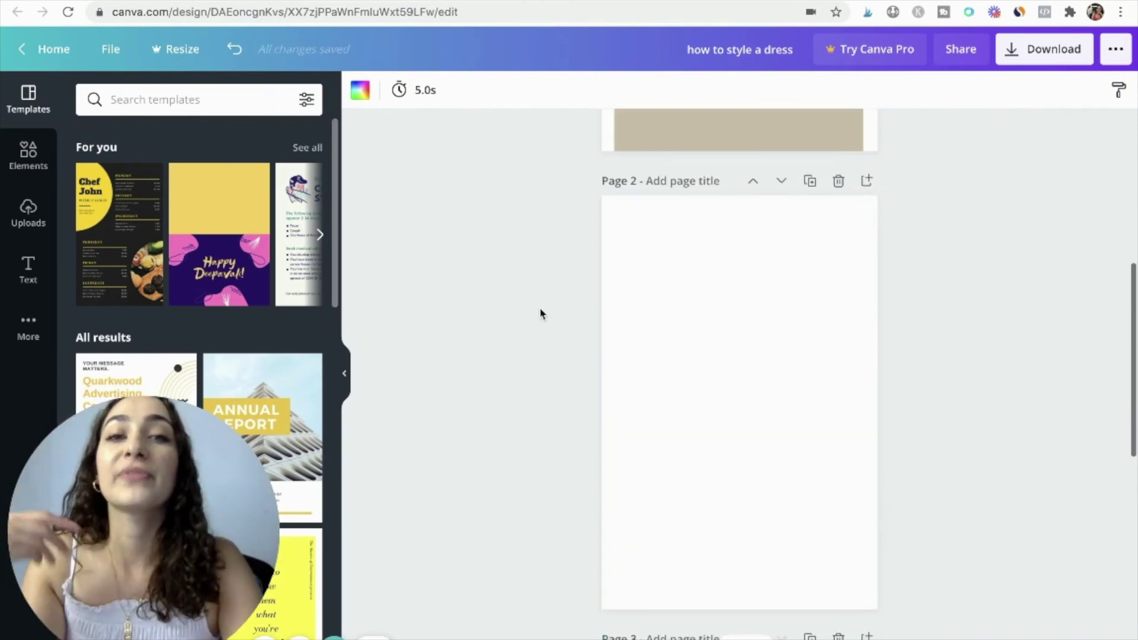
{"action": "scroll", "coordinate": [528, 337], "scroll_direction": "up", "scroll_amount": 7}
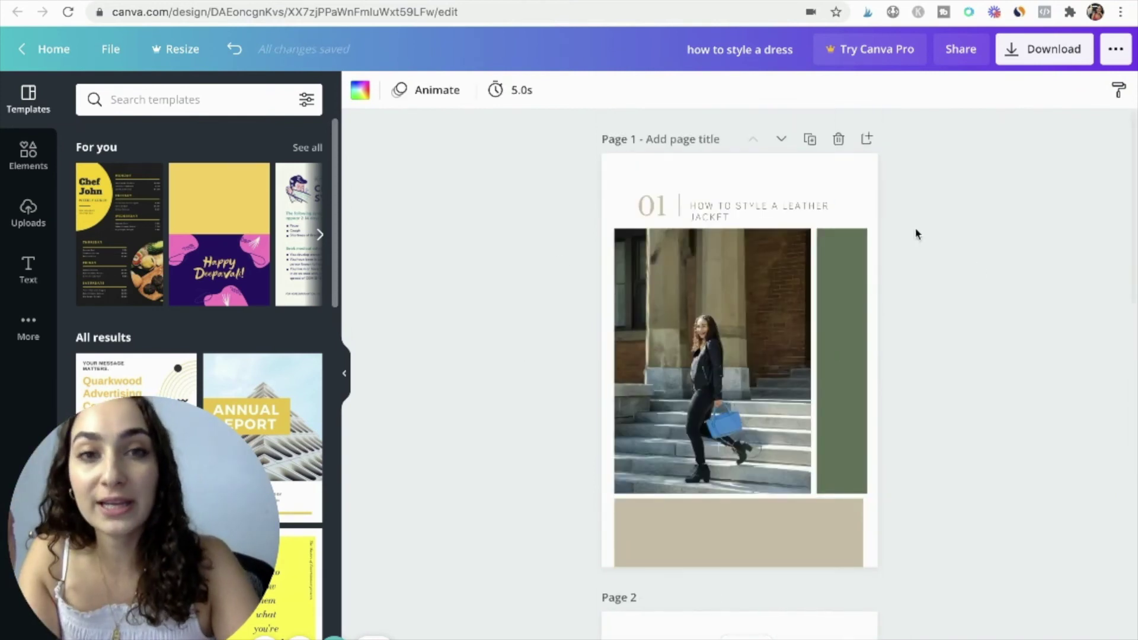
{"action": "scroll", "coordinate": [753, 339], "scroll_direction": "down", "scroll_amount": 8}
{"action": "scroll", "coordinate": [828, 293], "scroll_direction": "down", "scroll_amount": 4}
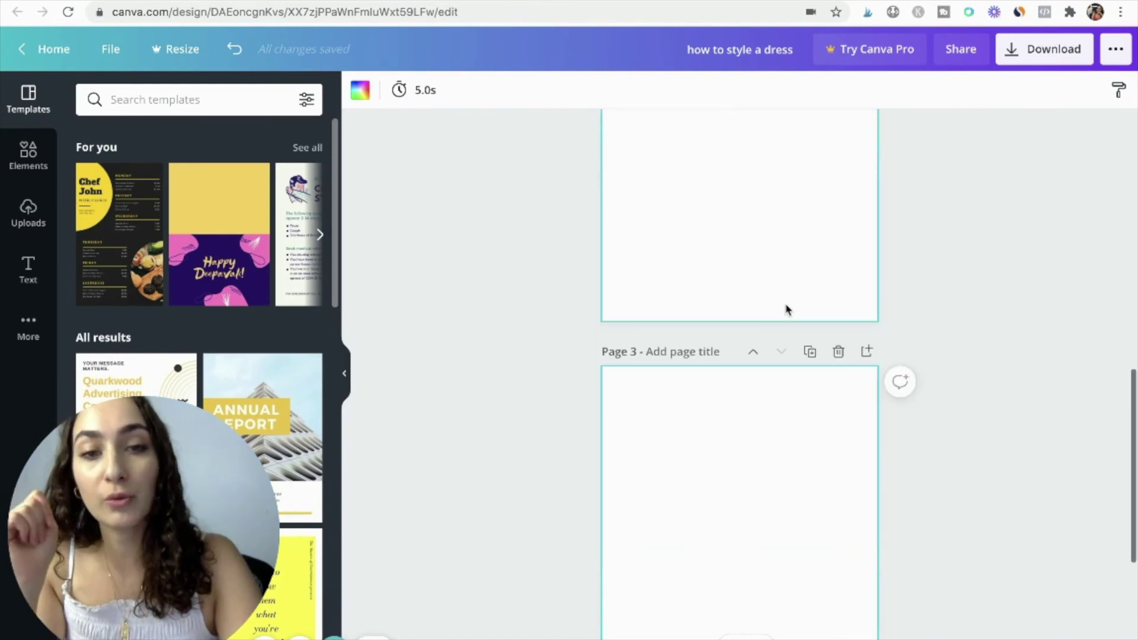